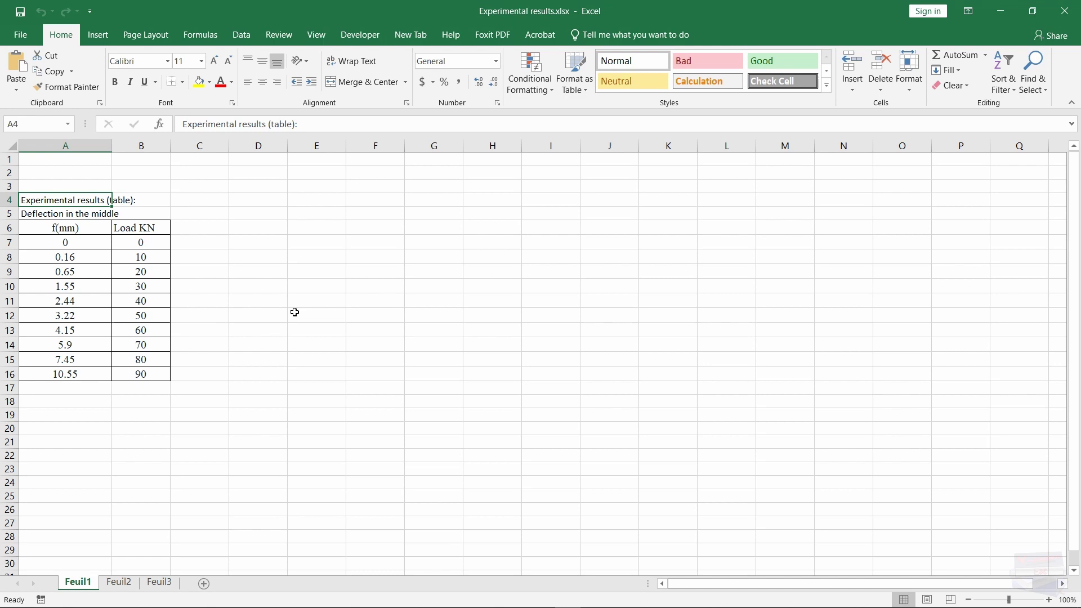
Save the workbook to the Concrete Beam folder as 'Experimental results', dropping the 'Copy of' prefix.
left_click(153, 200)
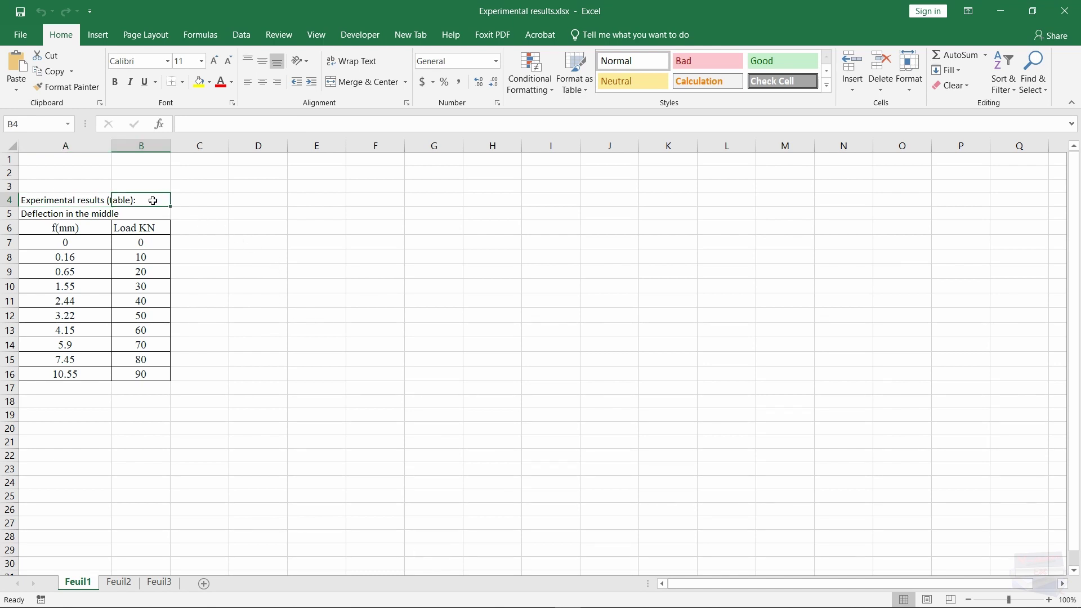
left_click(20, 36)
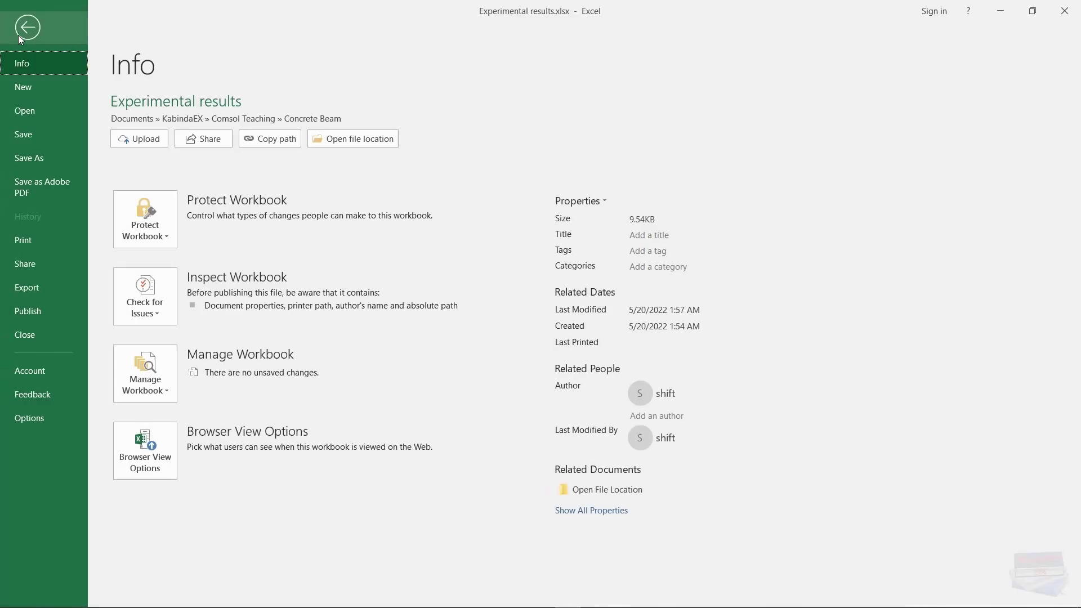
left_click(30, 158)
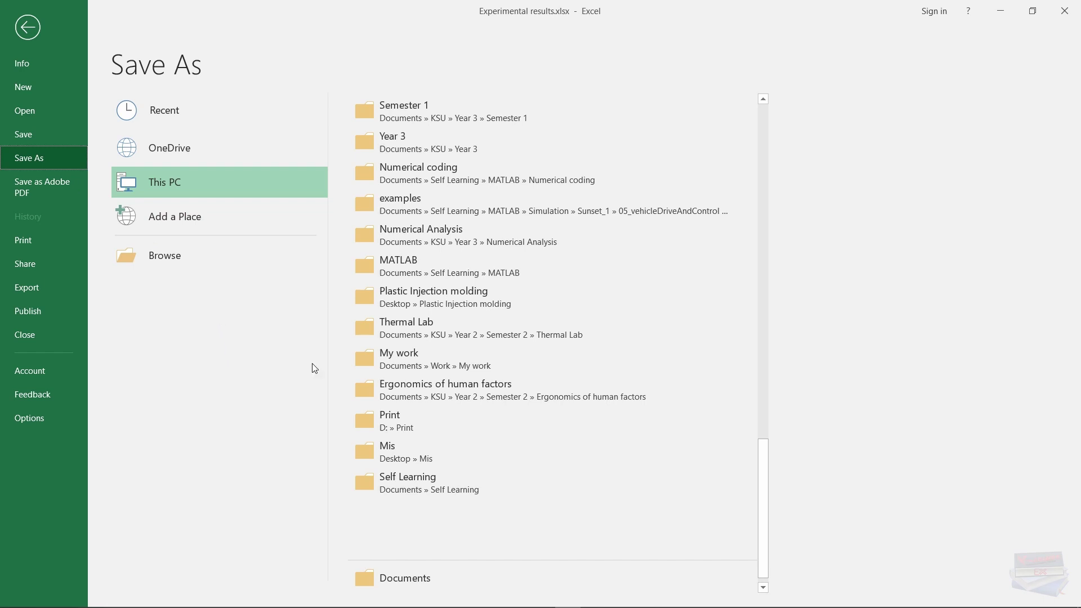
scroll(742, 495, "up", 1)
left_click_drag(765, 471, 763, 107)
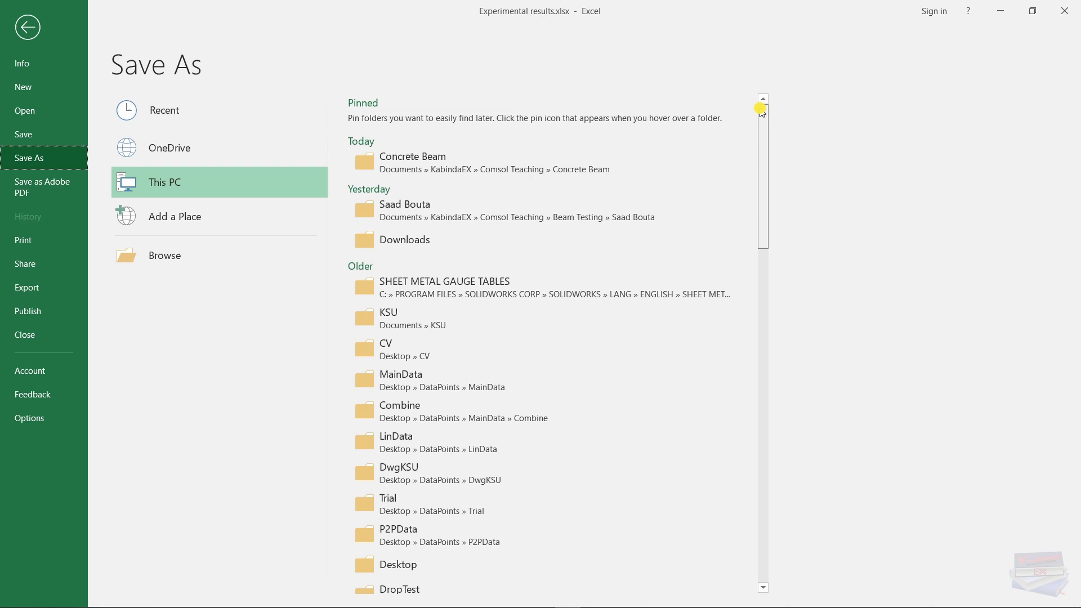
left_click(386, 169)
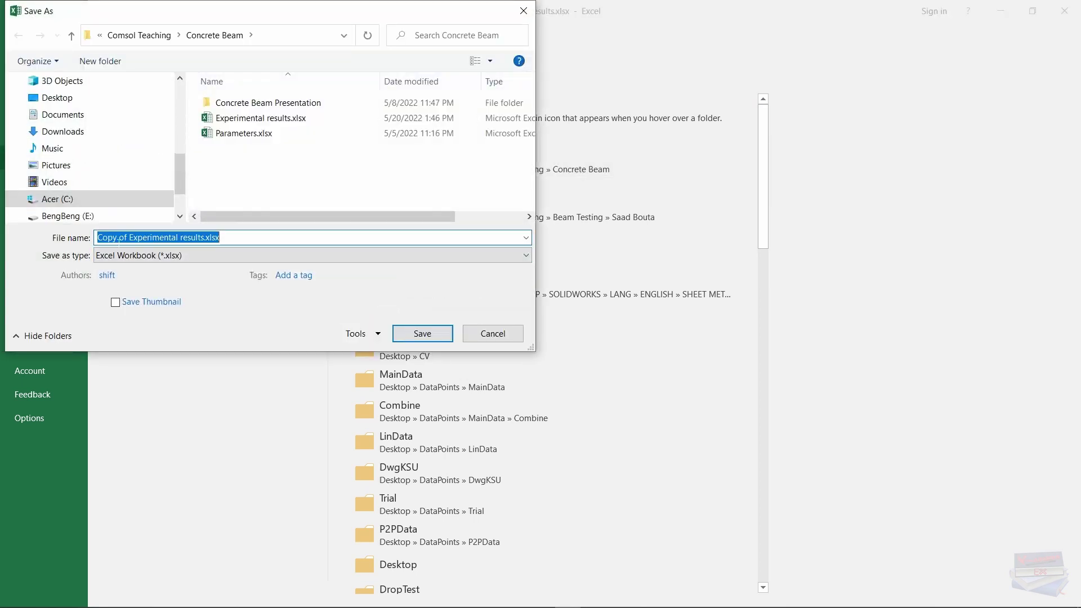
left_click_drag(129, 237, 75, 238)
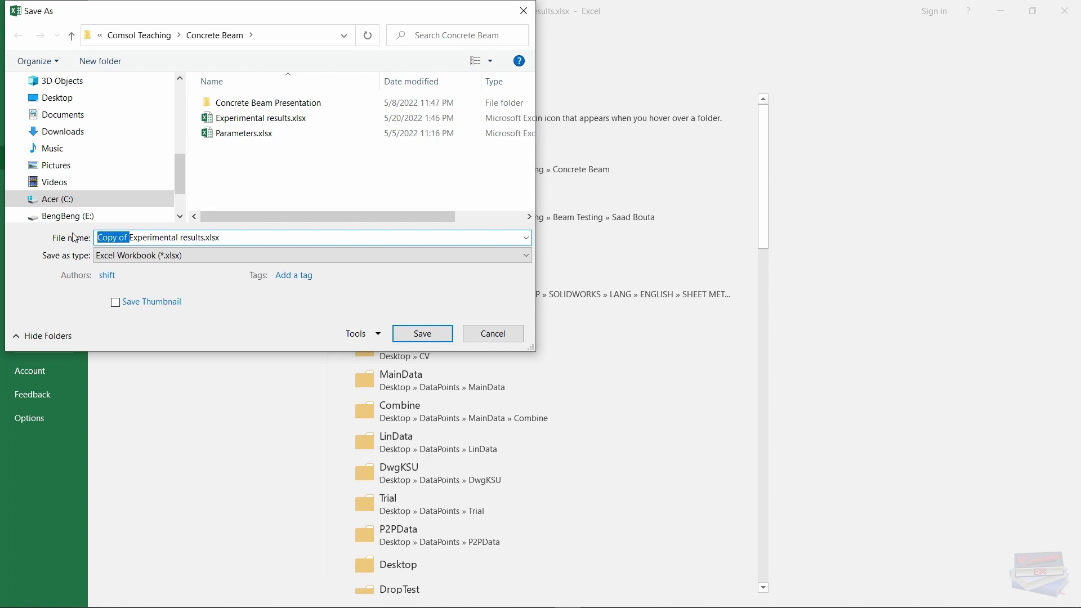
key("BackSpace")
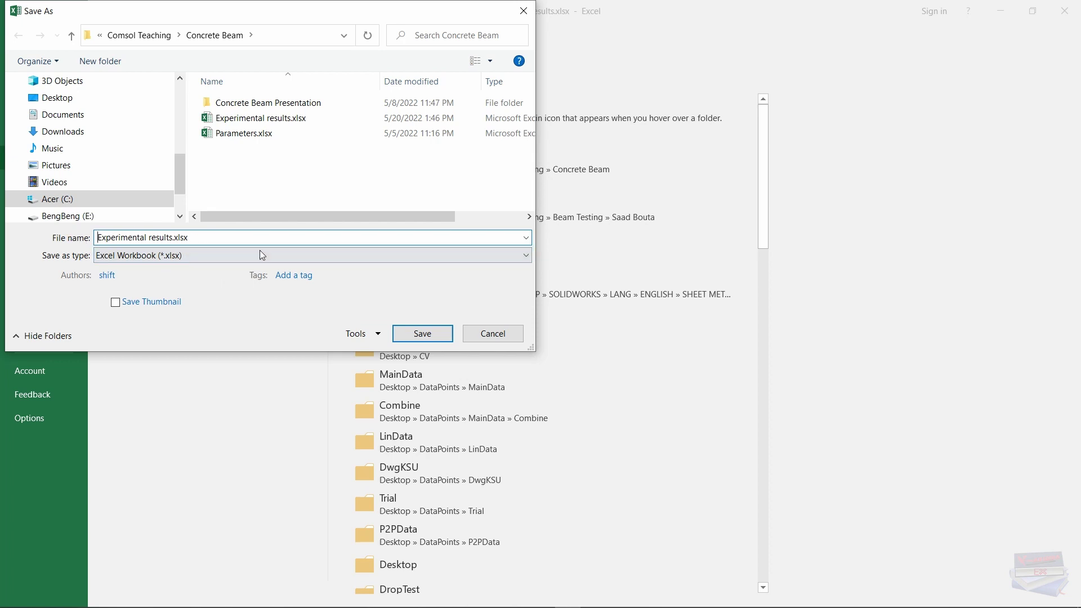
Save it as Text (MS-DOS) (*.txt), keeping only the active sheet, then close Excel.
left_click(456, 258)
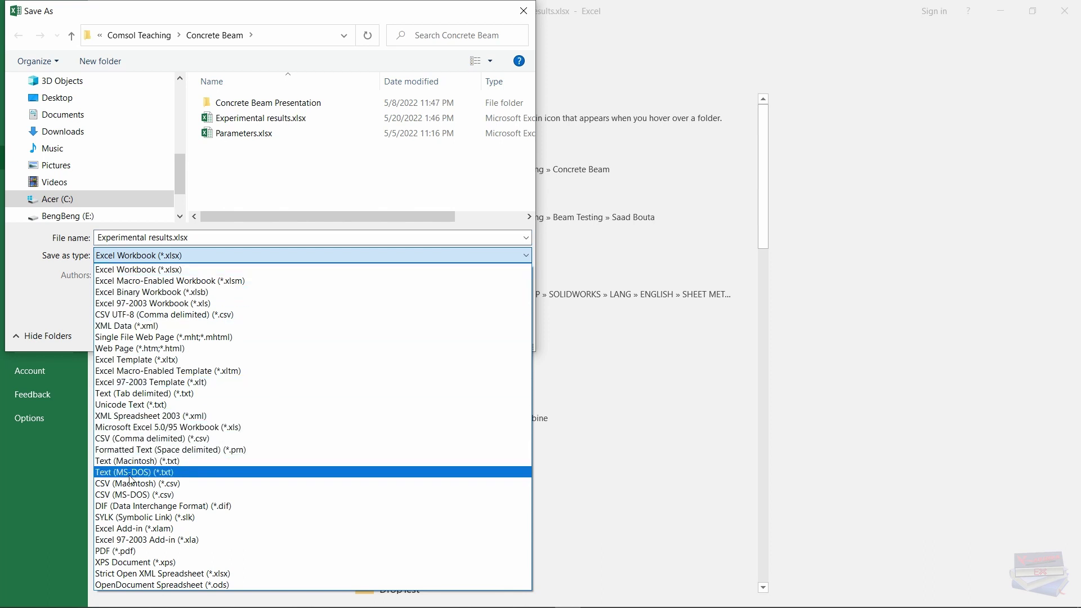
left_click(159, 473)
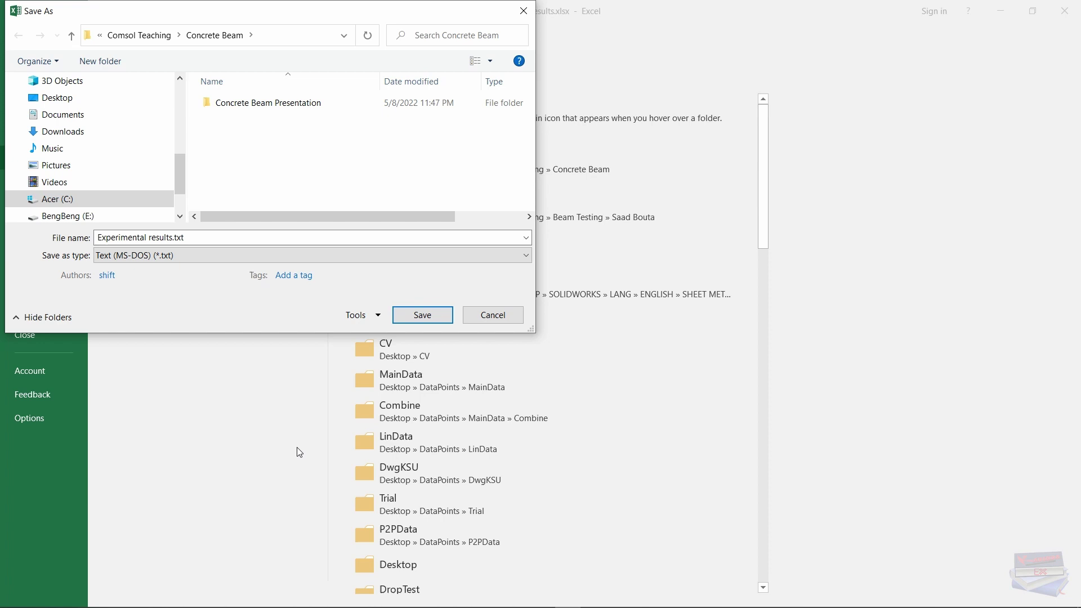
left_click(423, 317)
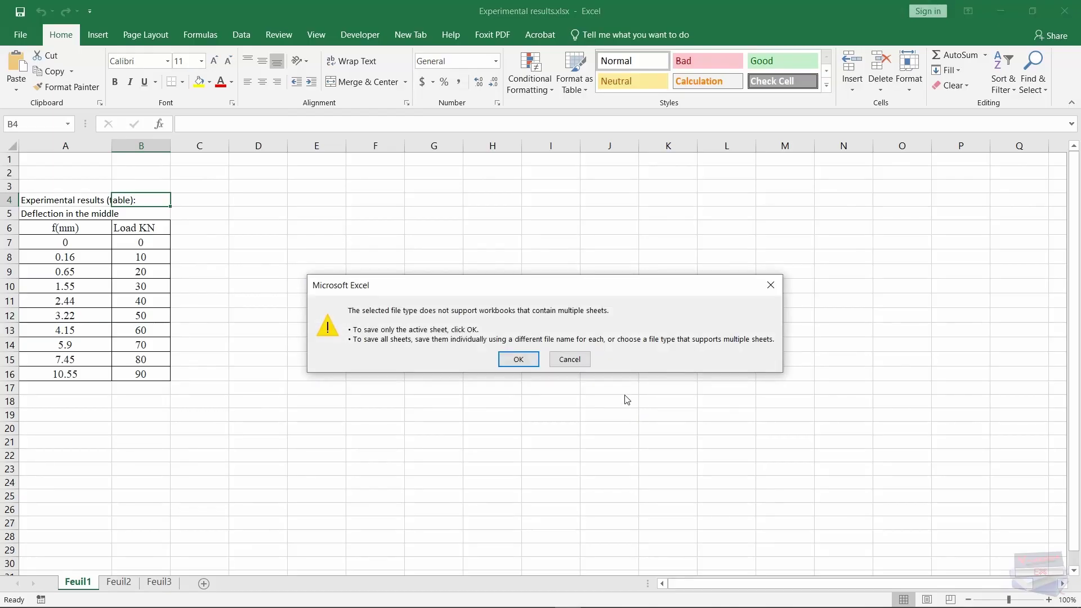
left_click(514, 360)
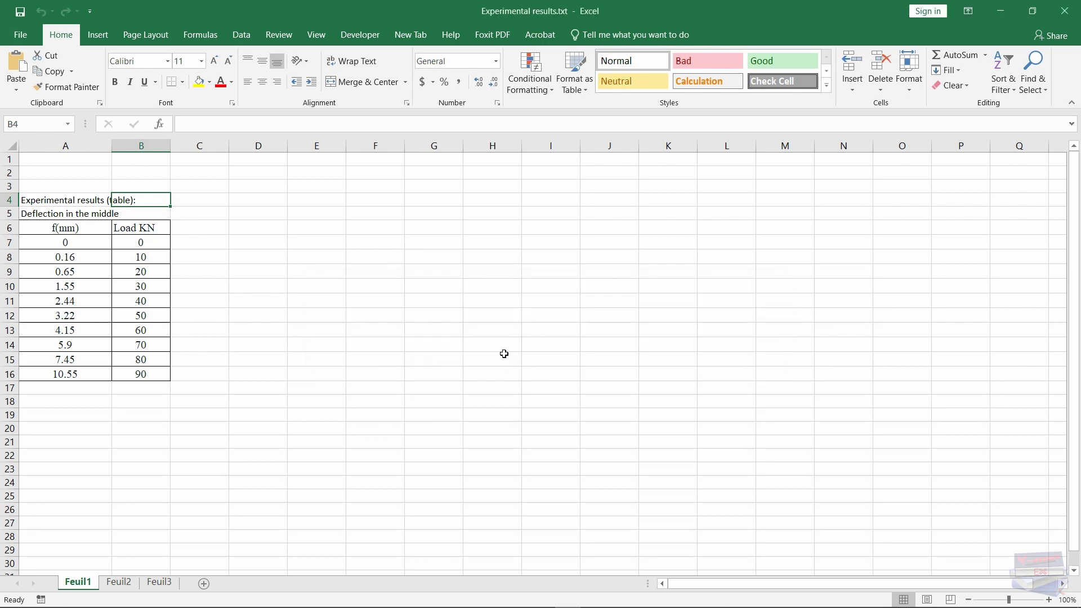
left_click(1064, 16)
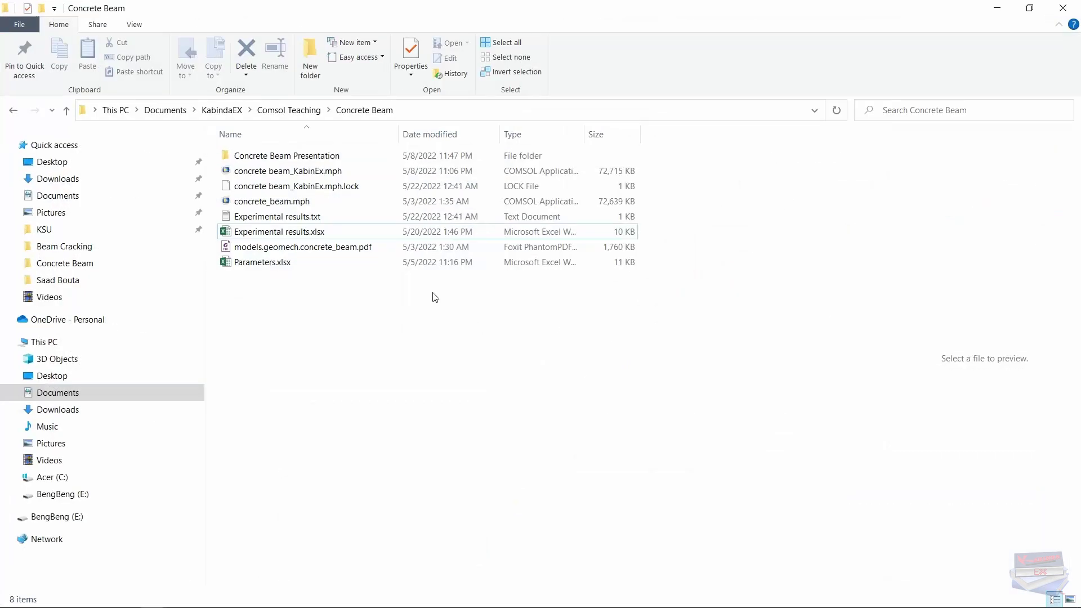
Open Experimental results.txt in Notepad and delete its two description lines.
double_click(251, 218)
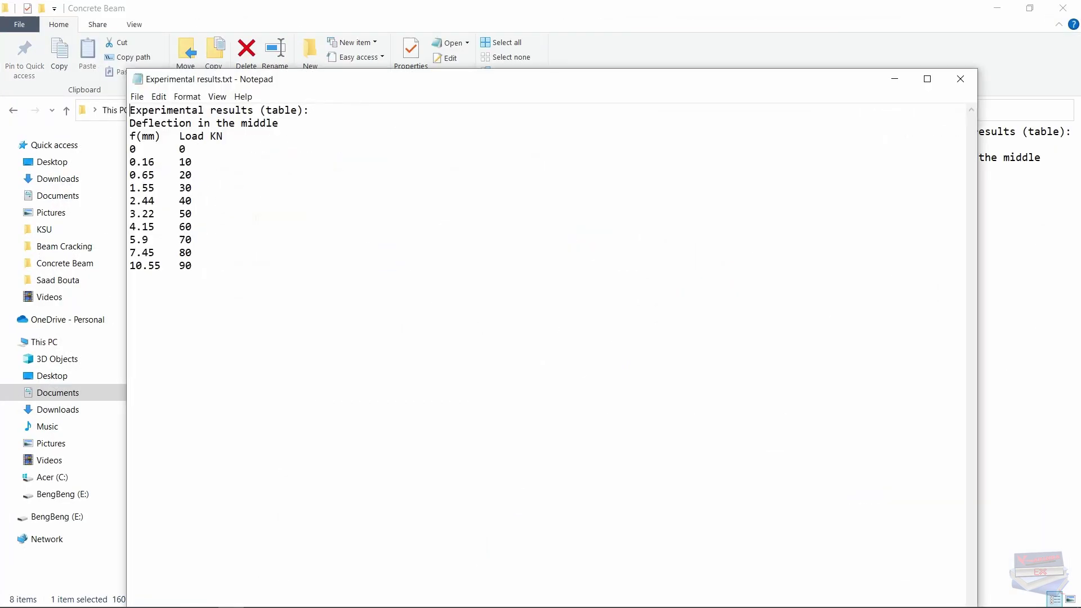
left_click_drag(282, 124, 117, 94)
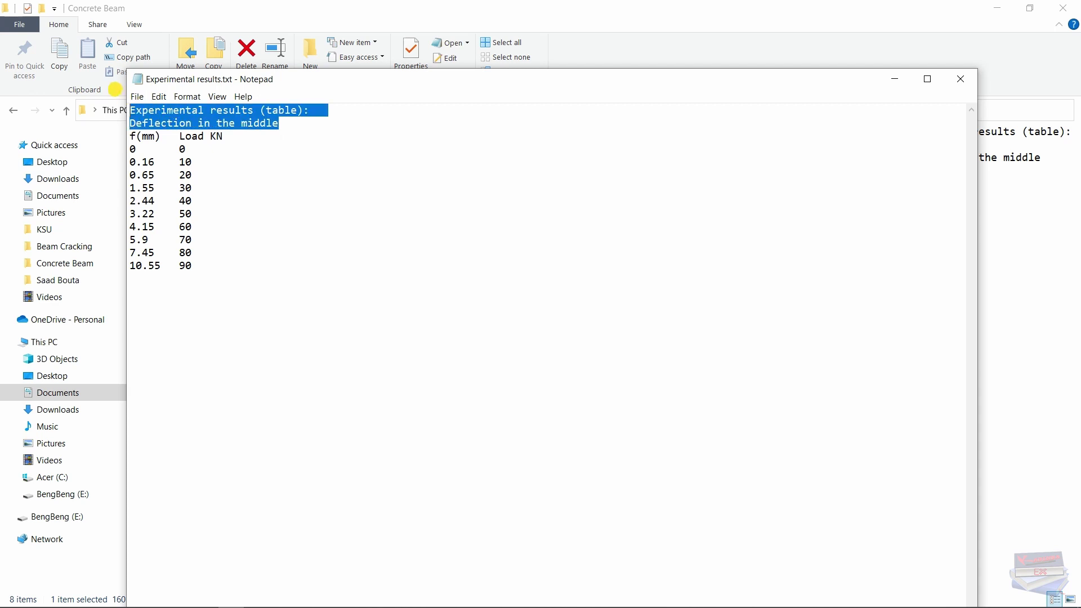
key("Delete")
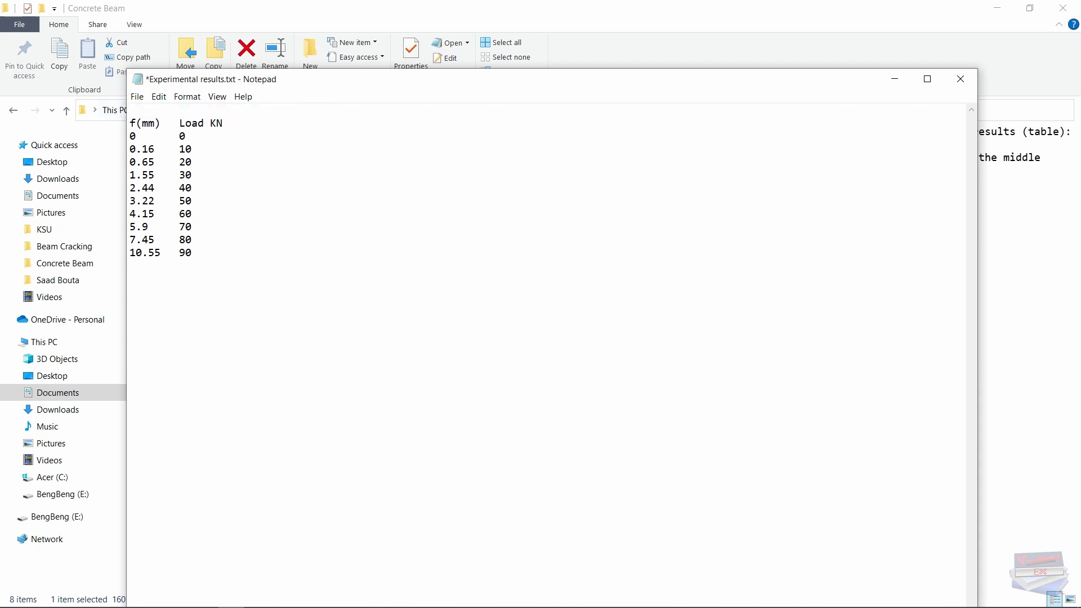
key("Delete")
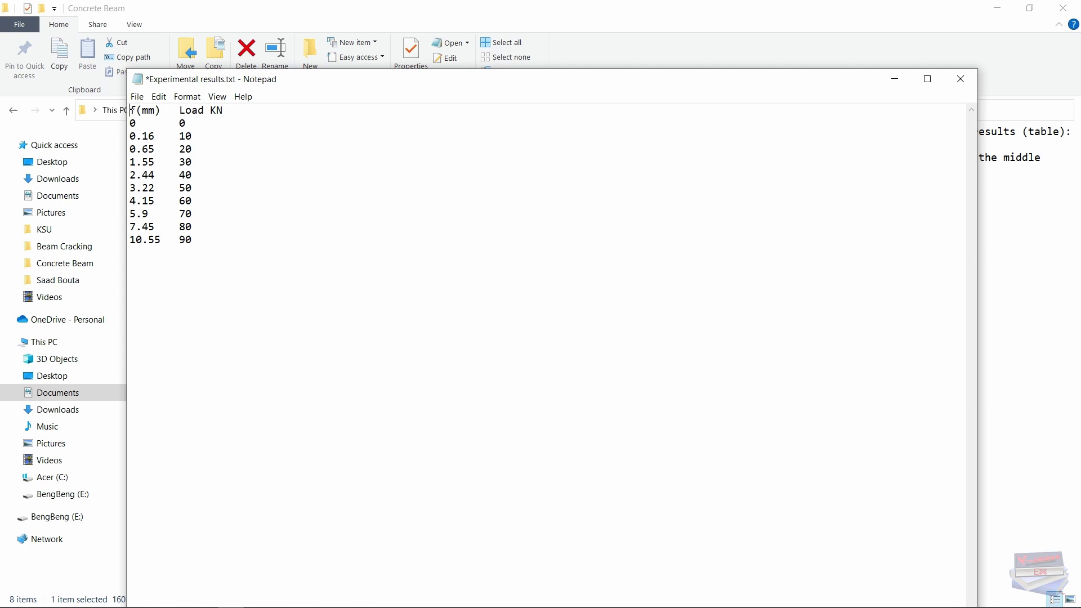
Put a % comment mark before the f(mm) Load KN header and save the file.
type("%")
left_click(137, 97)
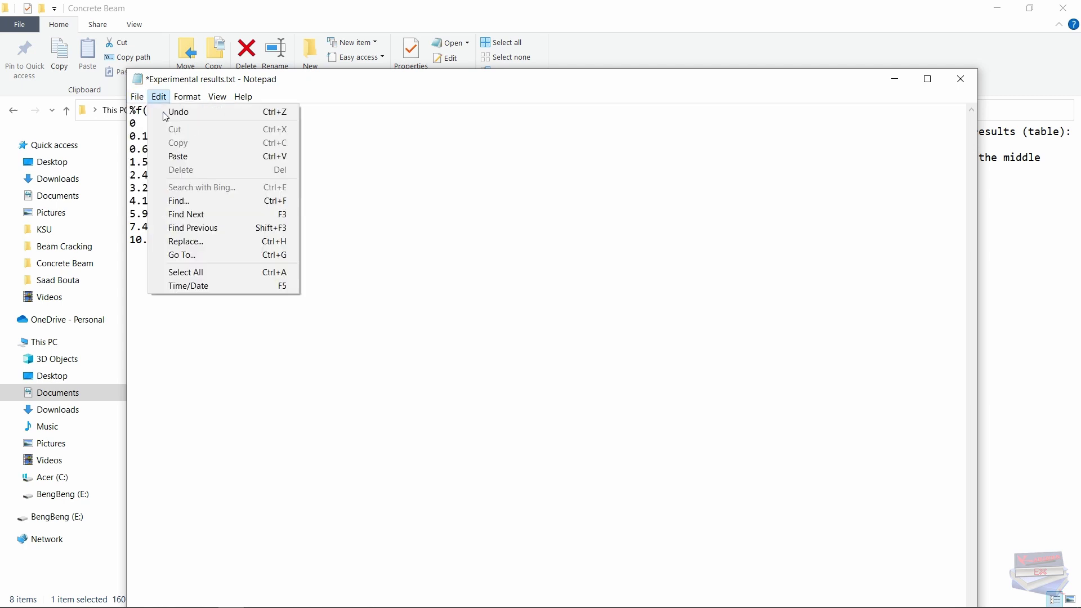
left_click(149, 152)
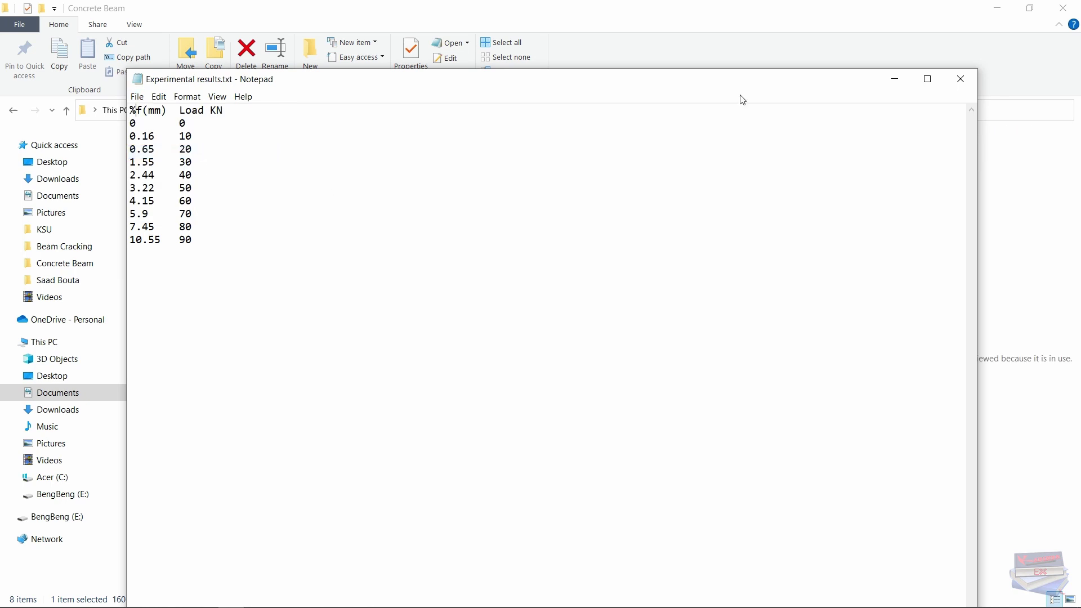
Close Notepad and add an empty Table 1 from the Results ribbon, showing its settings.
left_click(959, 83)
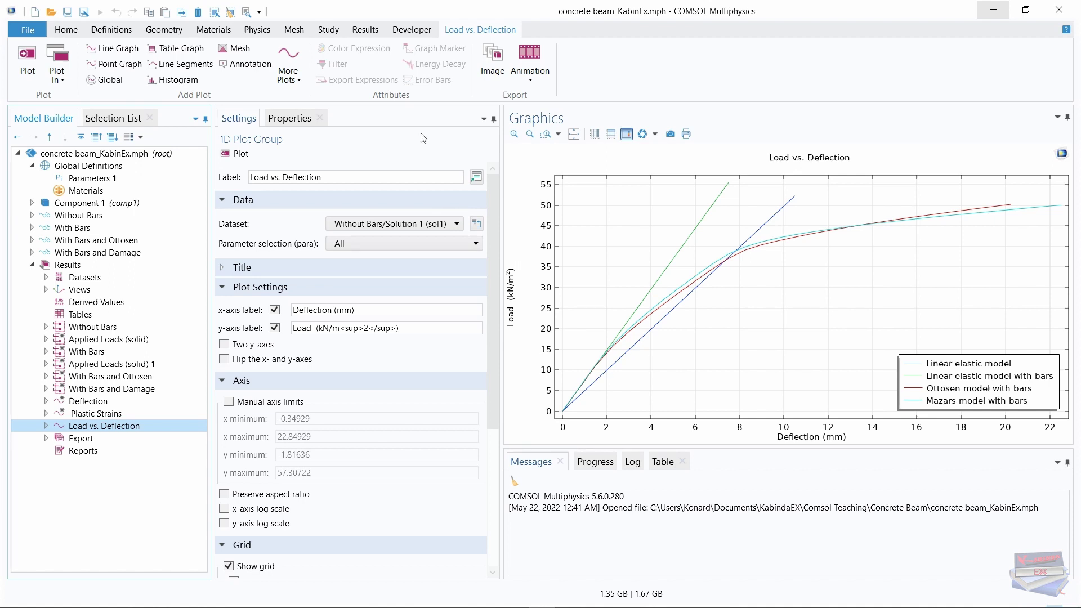
left_click(366, 31)
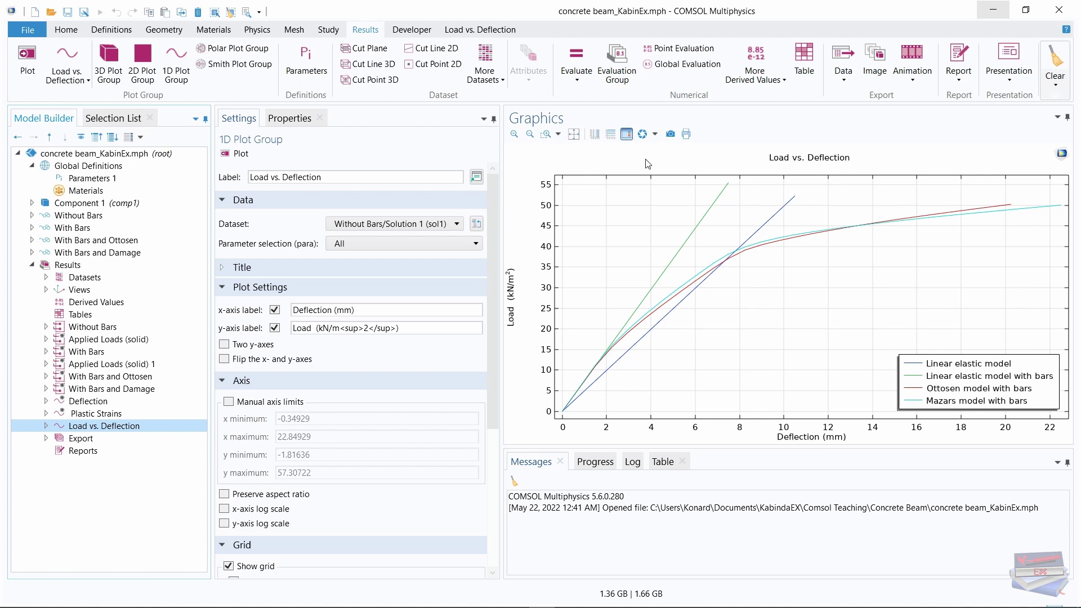
left_click(806, 56)
left_click(176, 326)
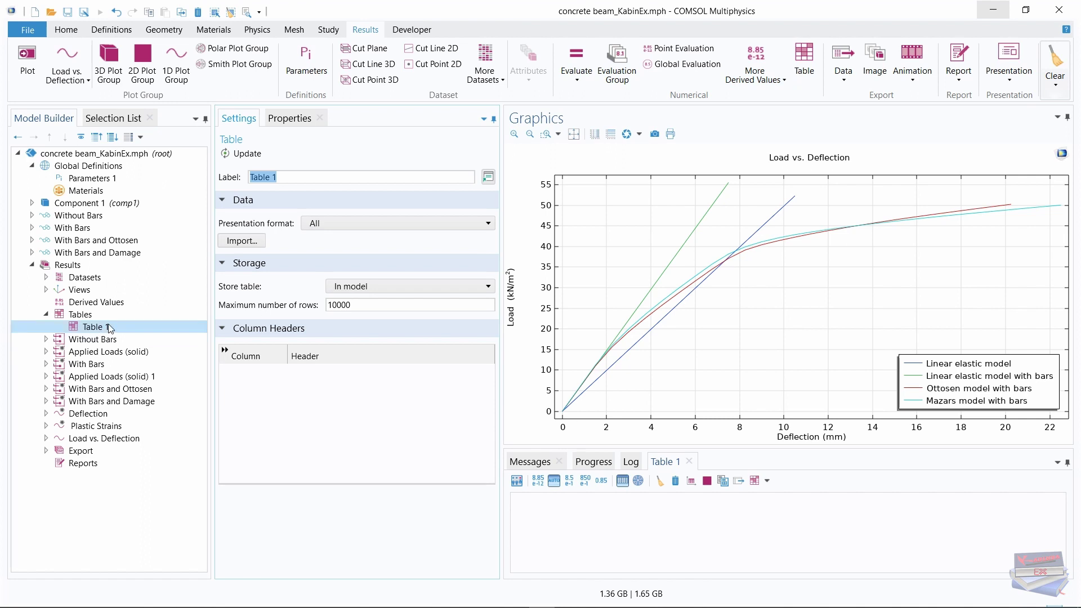
Import Experimental results .txt into Table 1.
left_click(249, 244)
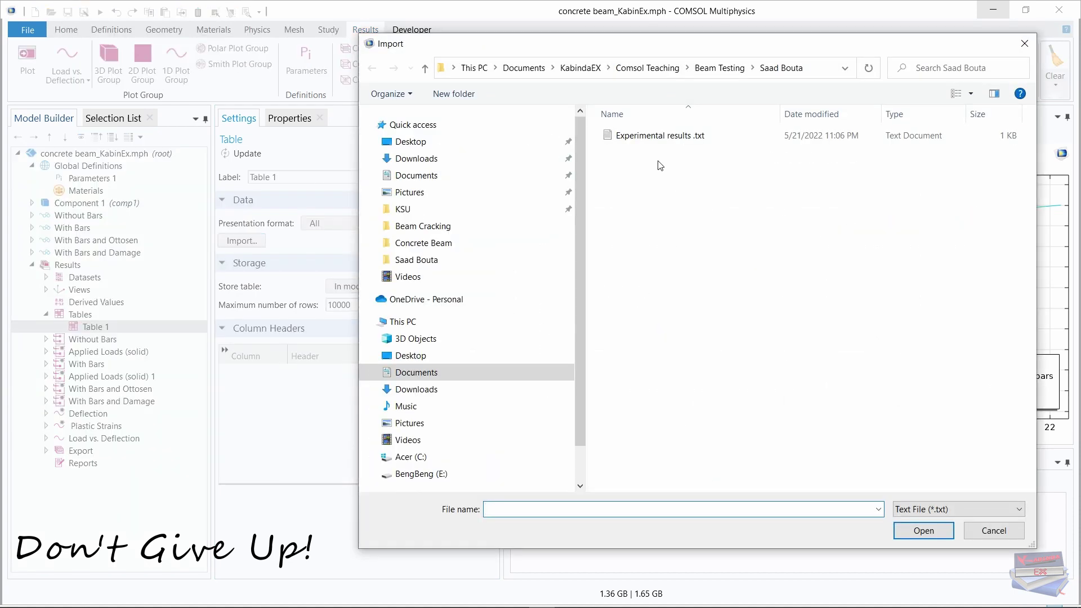
left_click(648, 140)
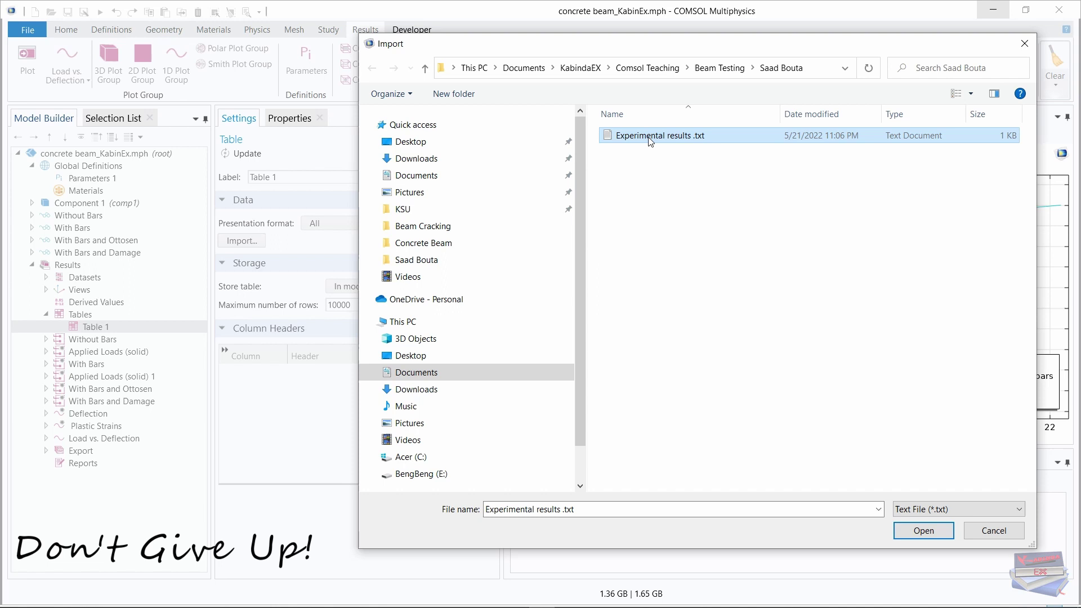
left_click(916, 532)
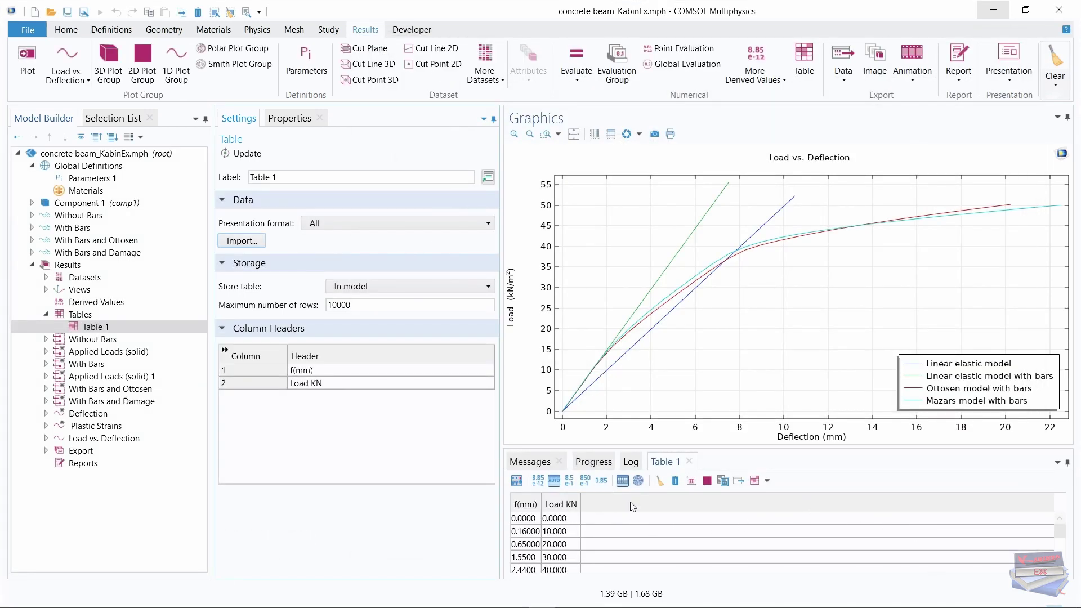
Resize the table and plot panels and widen the f(mm) column.
left_click_drag(749, 448, 750, 356)
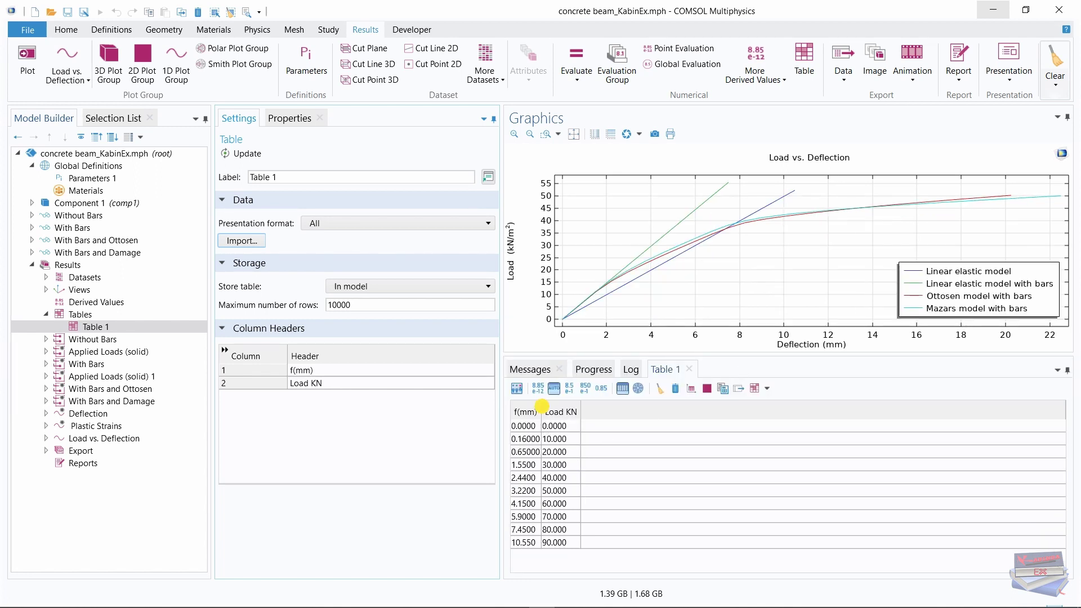
left_click_drag(542, 412, 557, 412)
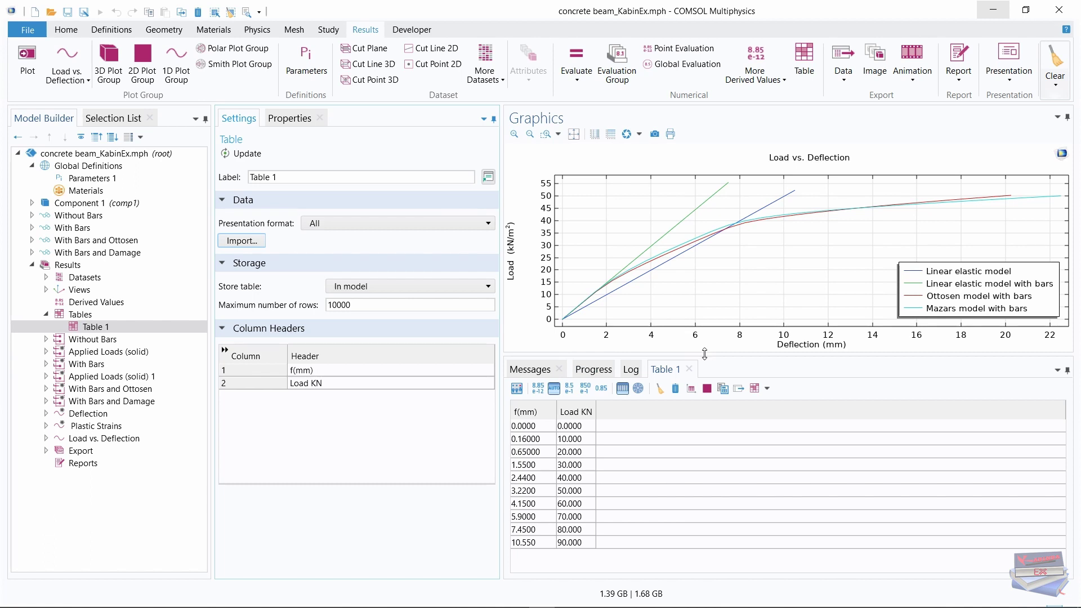
left_click_drag(705, 354, 705, 420)
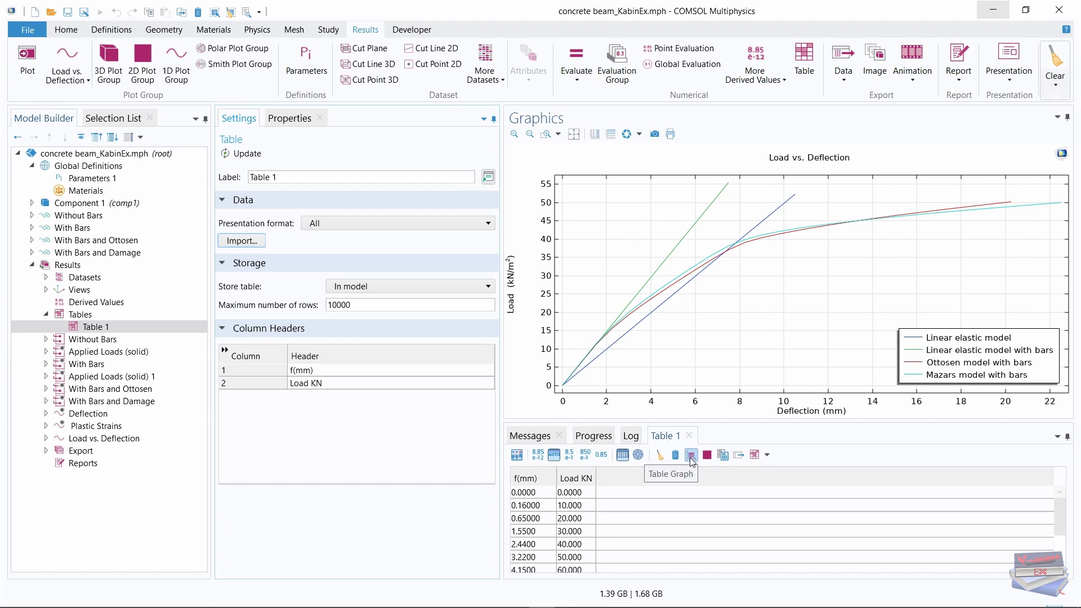
Plot Table 1's Load KN against f(mm) as a Table Graph and copy the new Table Graph 1.
left_click(690, 458)
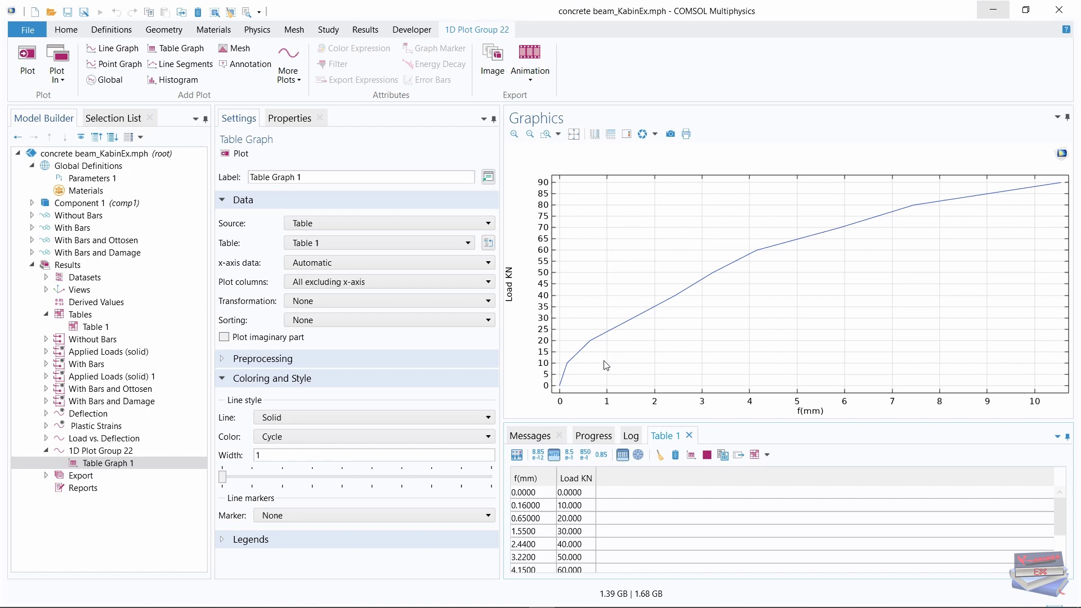
left_click(104, 465)
right_click(103, 466)
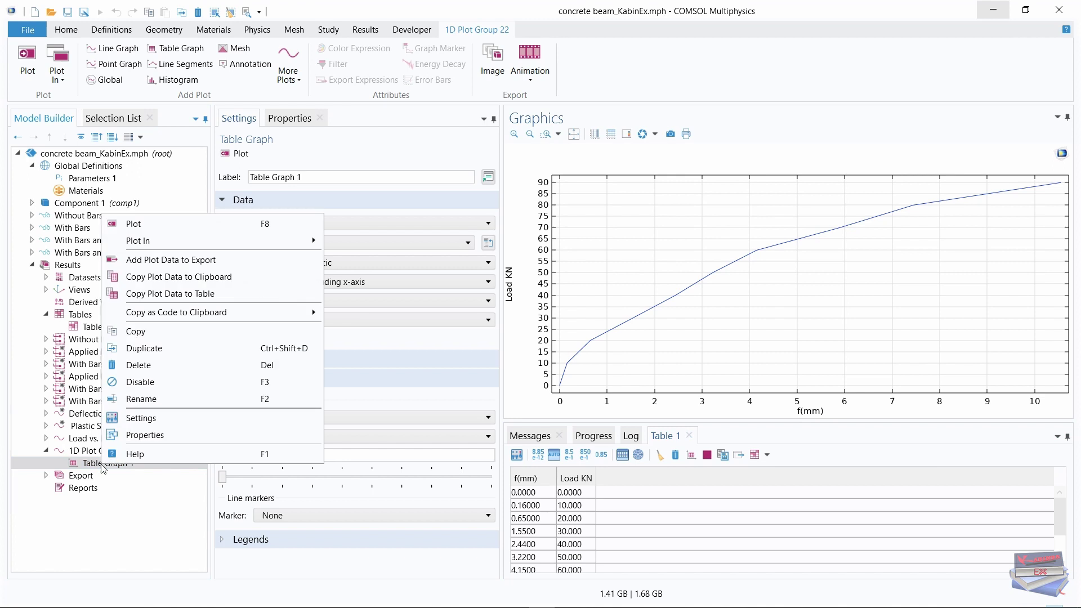
left_click(137, 332)
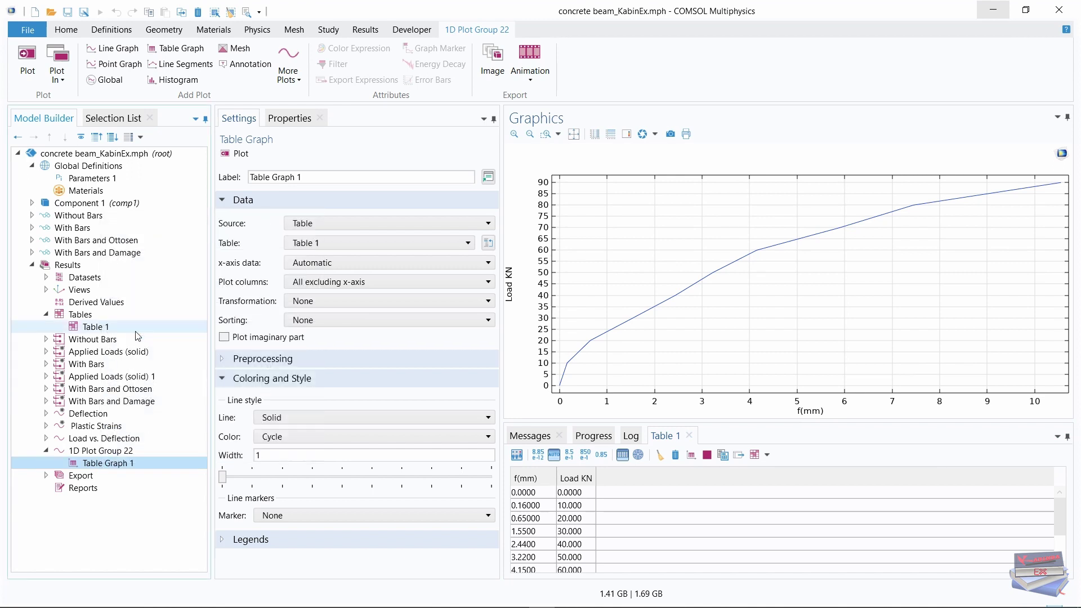
Paste the copied Table Graph 1 into the Load vs. Deflection plot group.
left_click(96, 443)
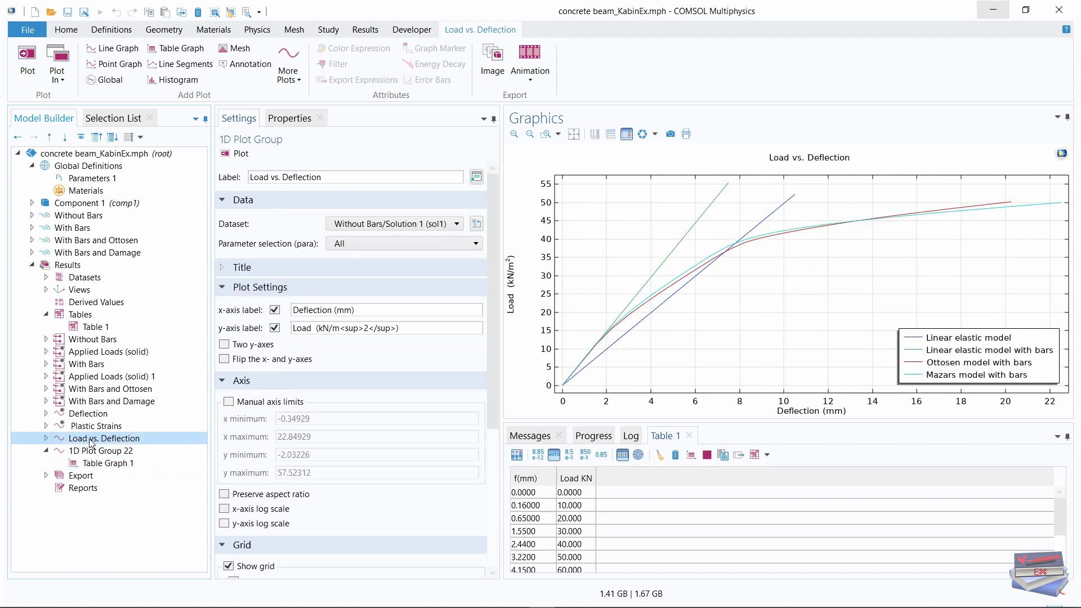
right_click(90, 443)
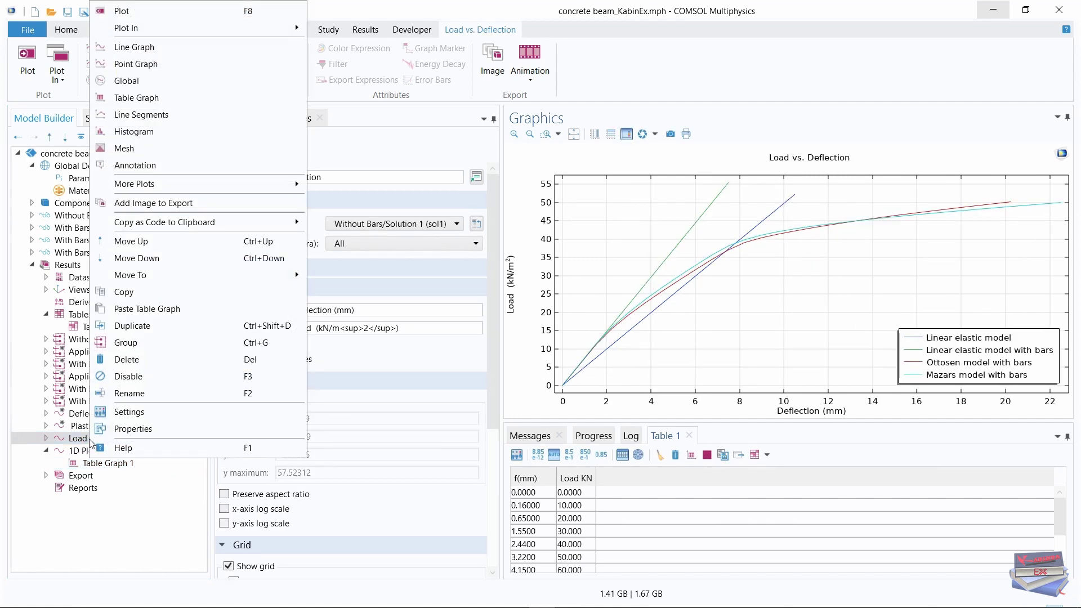
left_click(146, 311)
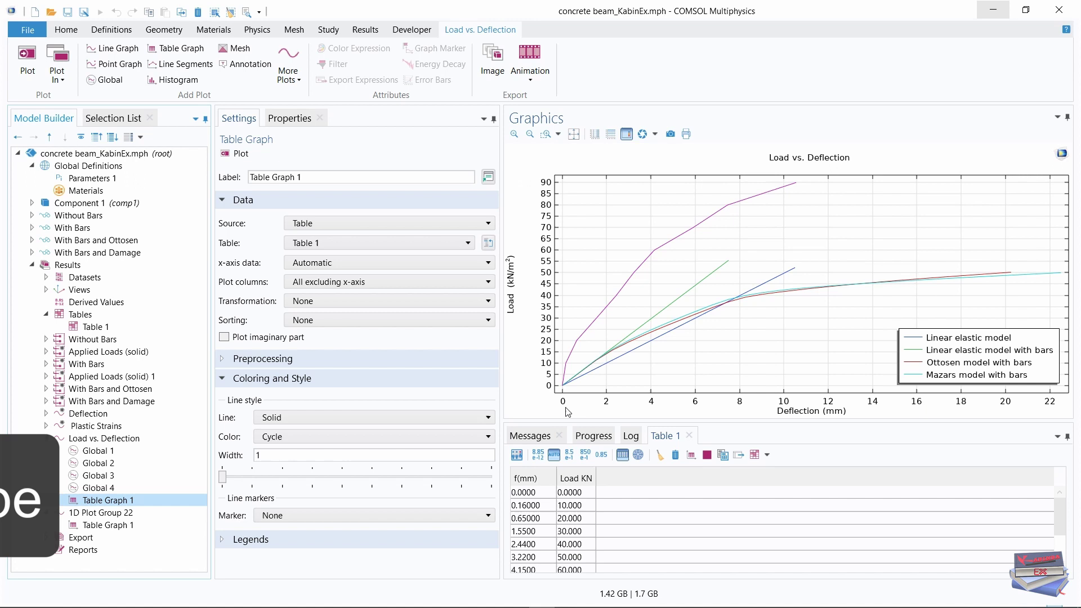
Enable Show legends for the pasted Table Graph 1 with Manual legend text.
left_click(222, 538)
left_click_drag(496, 414, 490, 490)
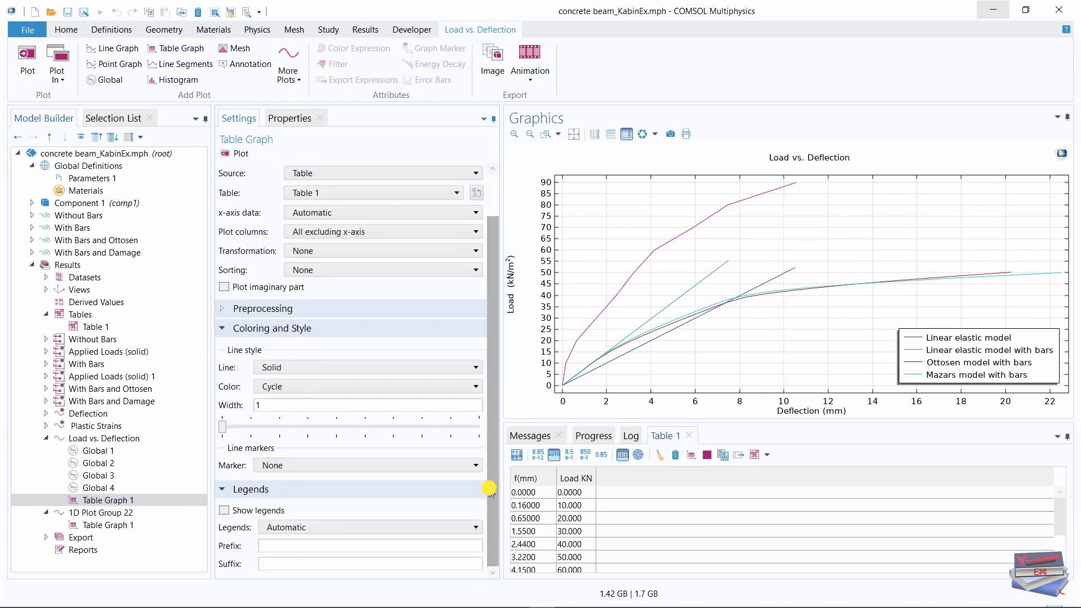
left_click(224, 510)
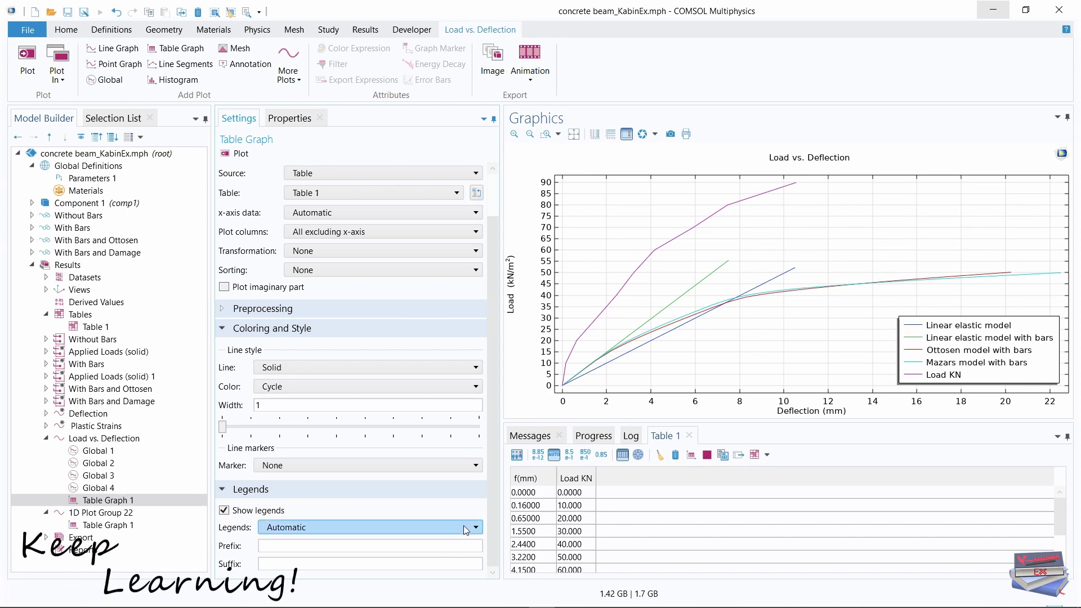
left_click(437, 529)
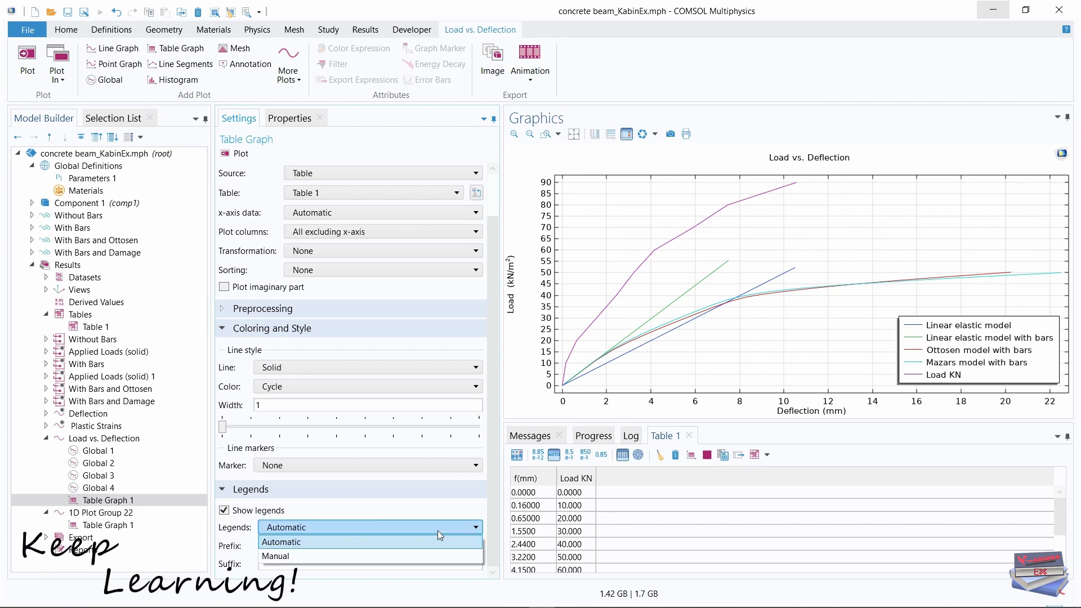
left_click(330, 558)
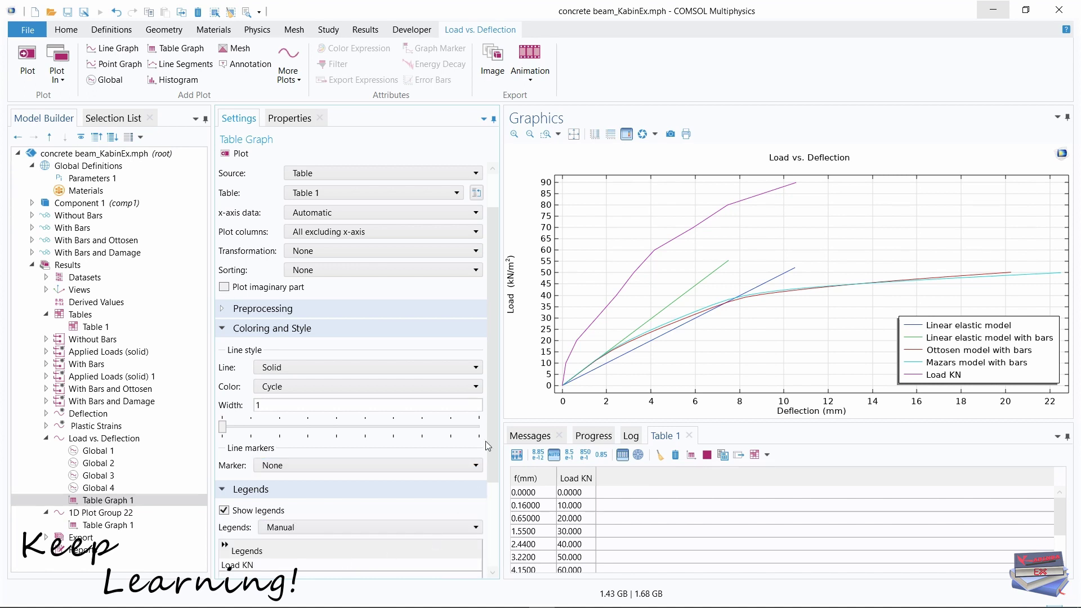
Rename the Load KN legend entry to 'Experimental Data' and enlarge the plot.
scroll(494, 417, "down", 3)
left_click(262, 440)
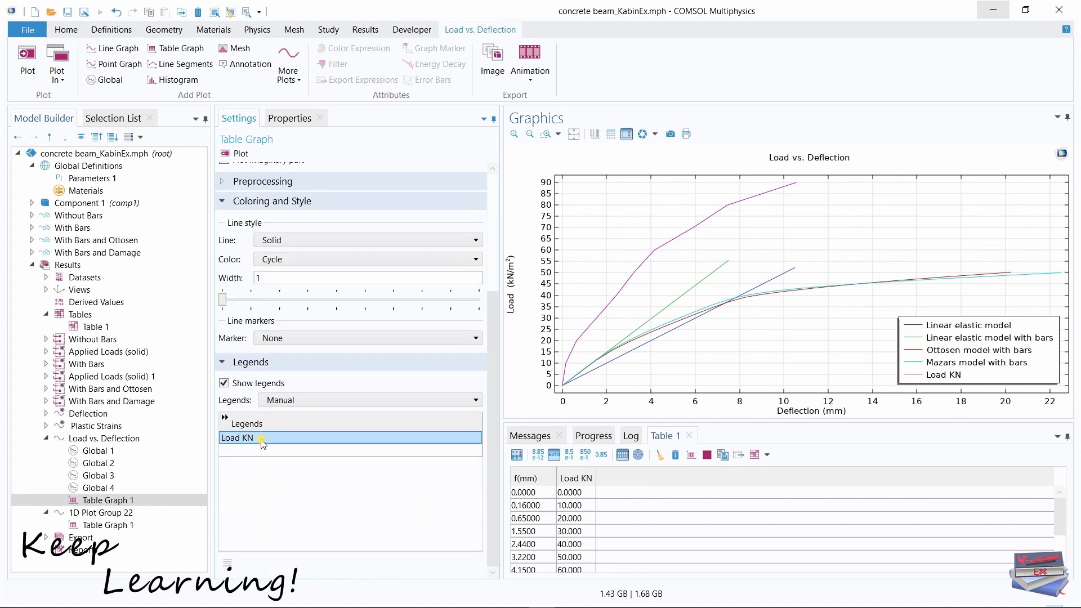
left_click(262, 440)
key("Return")
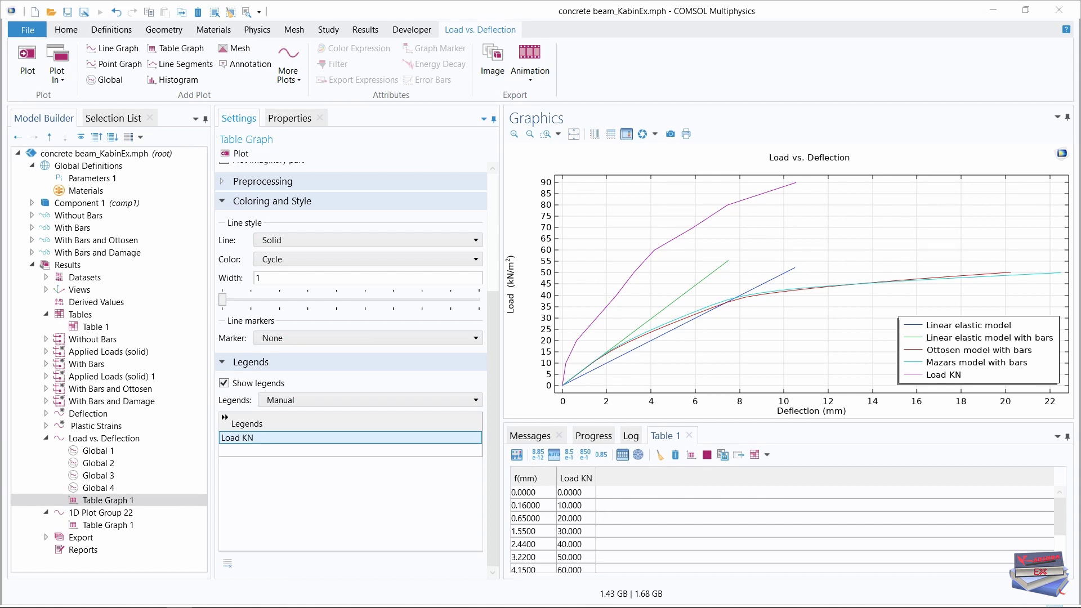
double_click(258, 442)
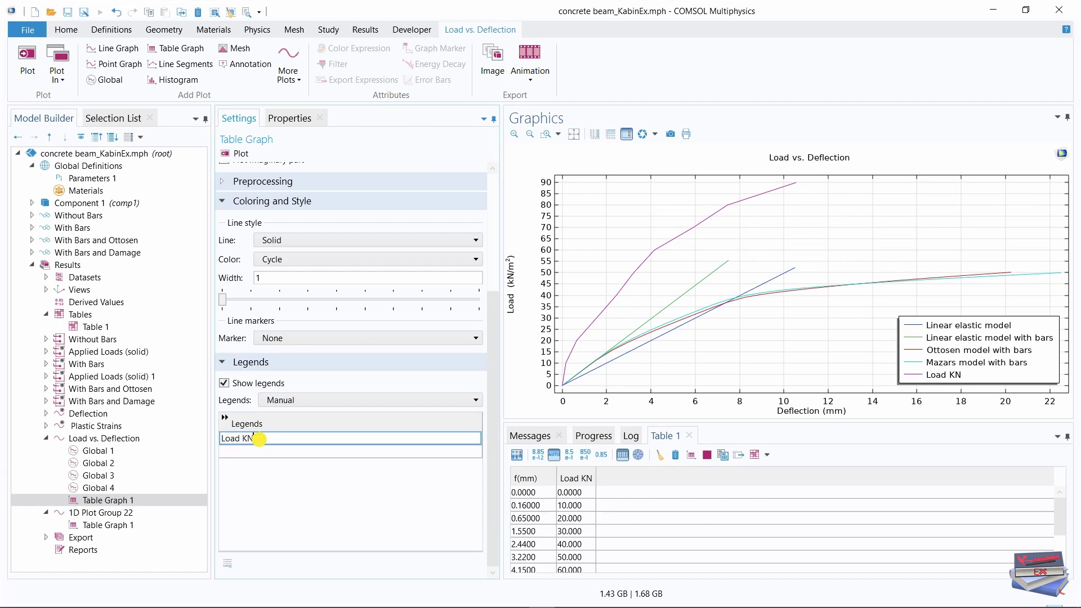
key("ctrl+v")
left_click(236, 153)
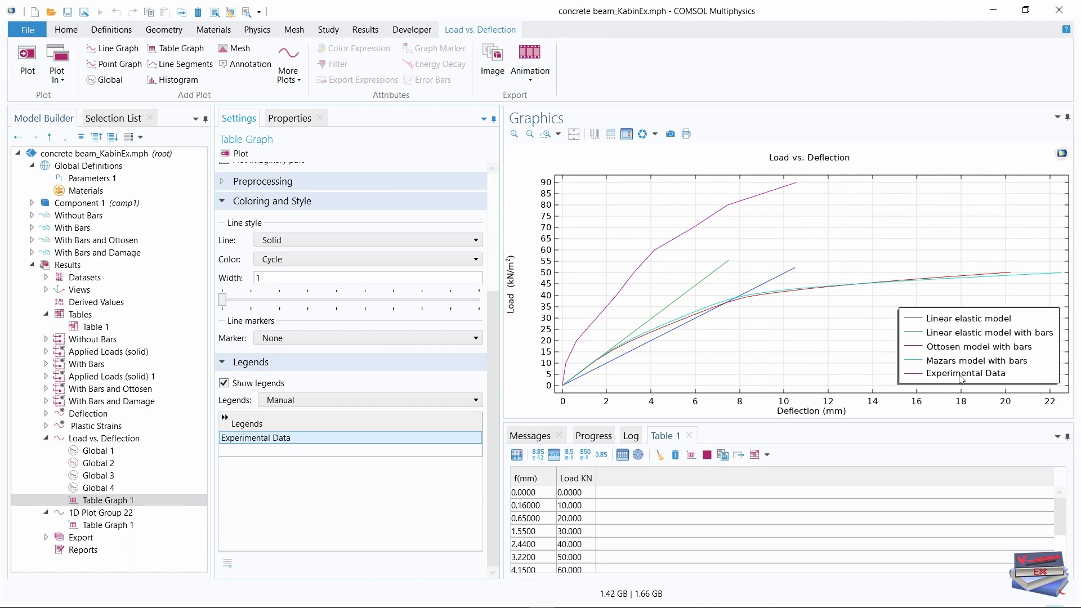
left_click_drag(864, 421, 864, 471)
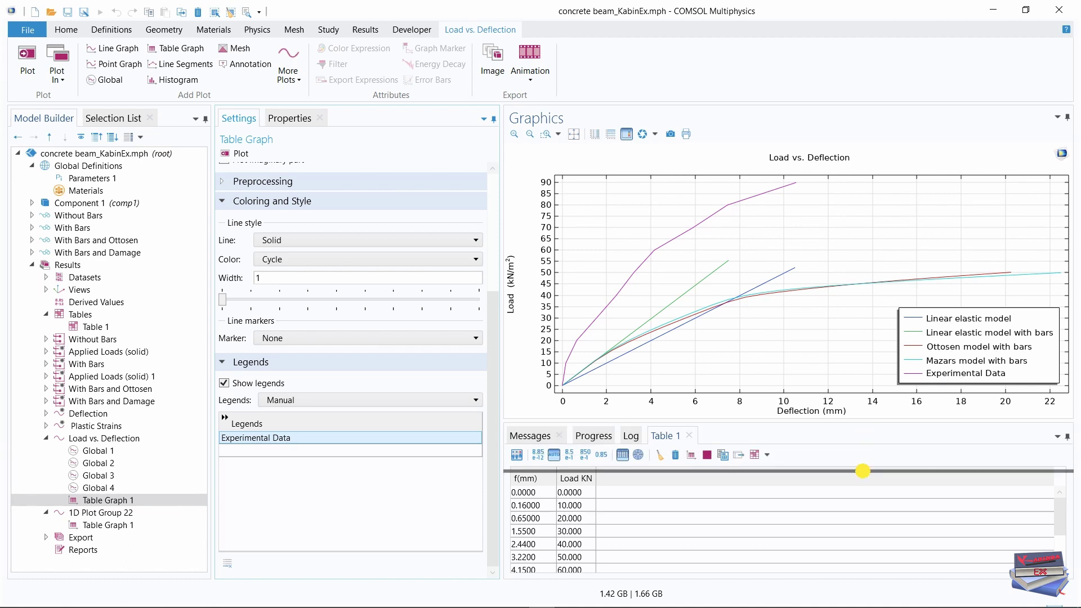